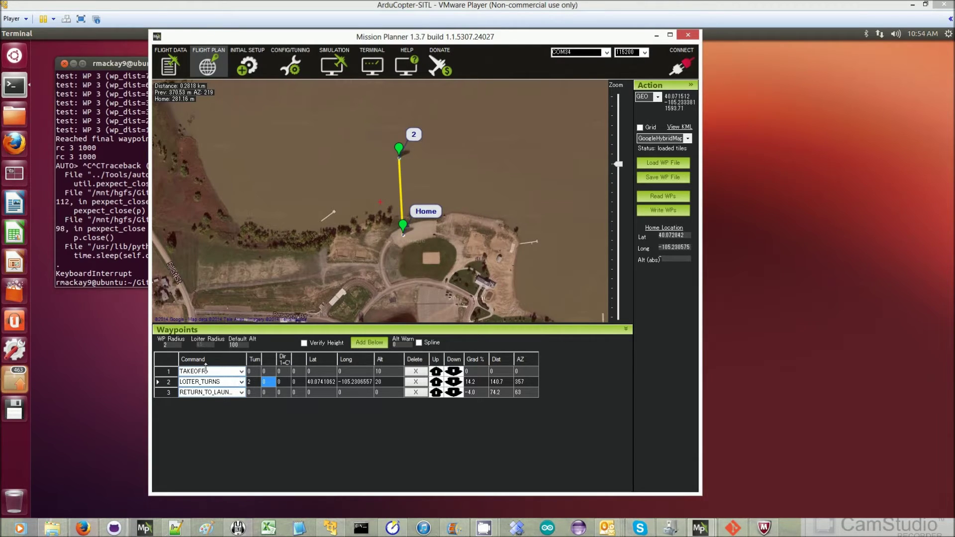
Review the mission's waypoint 1 takeoff altitude, waypoint 2 loiter turns and altitude, and return-to-launch row.
{"action": "left_click", "coordinate": [383, 374]}
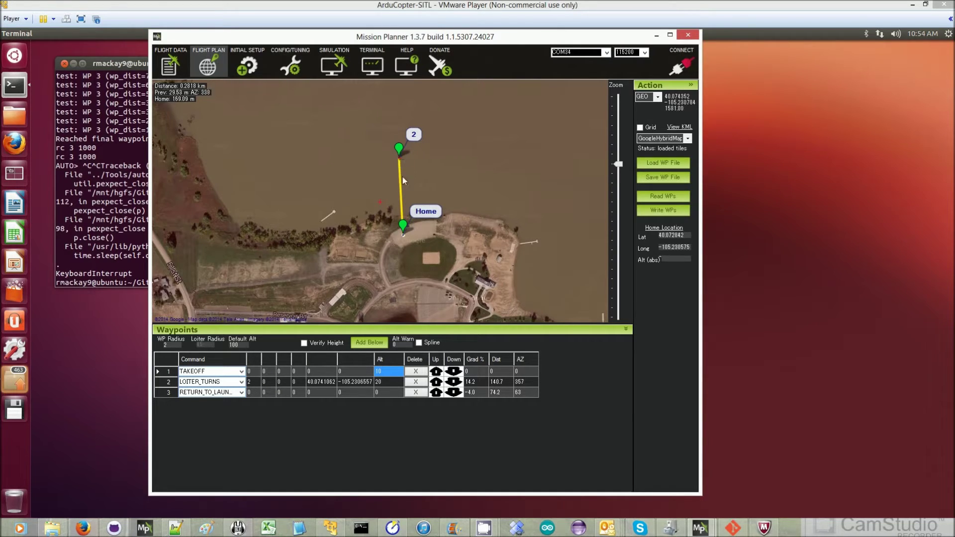
{"action": "left_click", "coordinate": [255, 381]}
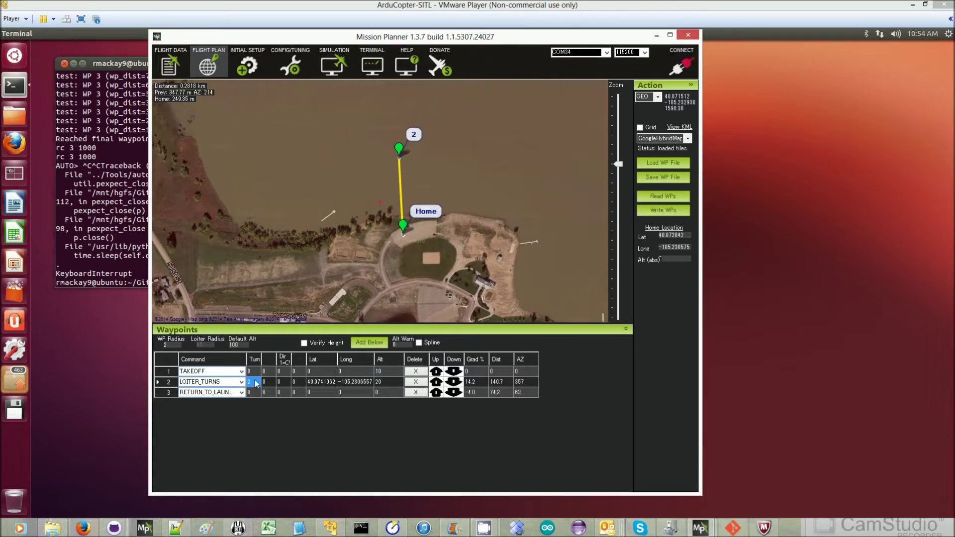
{"action": "left_click", "coordinate": [383, 382]}
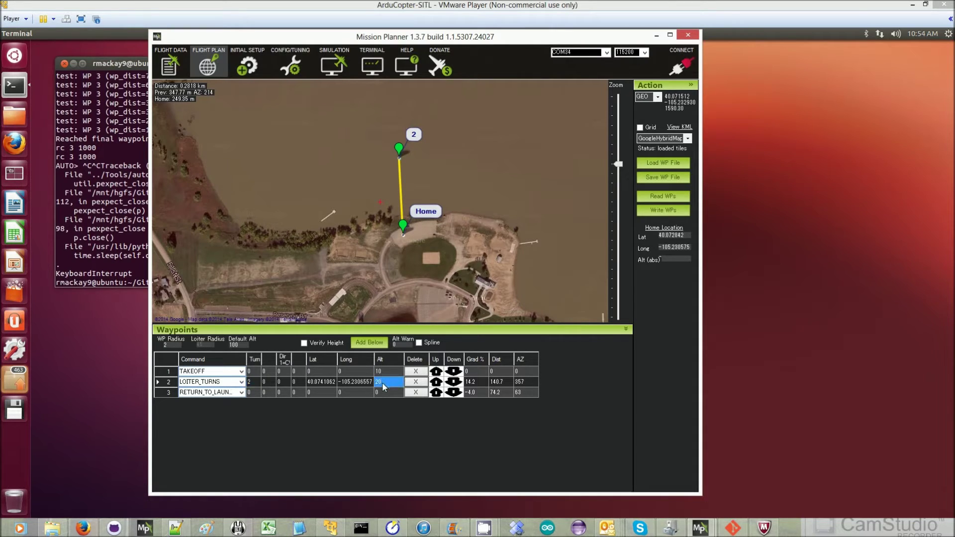
{"action": "left_click", "coordinate": [254, 392]}
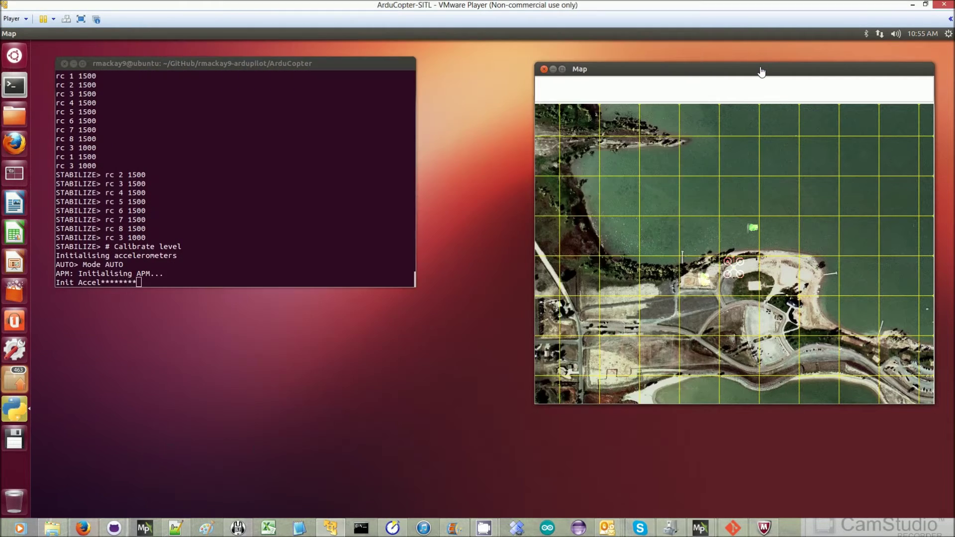
Mark two points on the MAVProxy map while AUTO mode starts, then return to Mission Planner.
{"action": "left_click", "coordinate": [761, 72]}
{"action": "scroll", "coordinate": [750, 221], "scroll_direction": "up", "scroll_amount": 1}
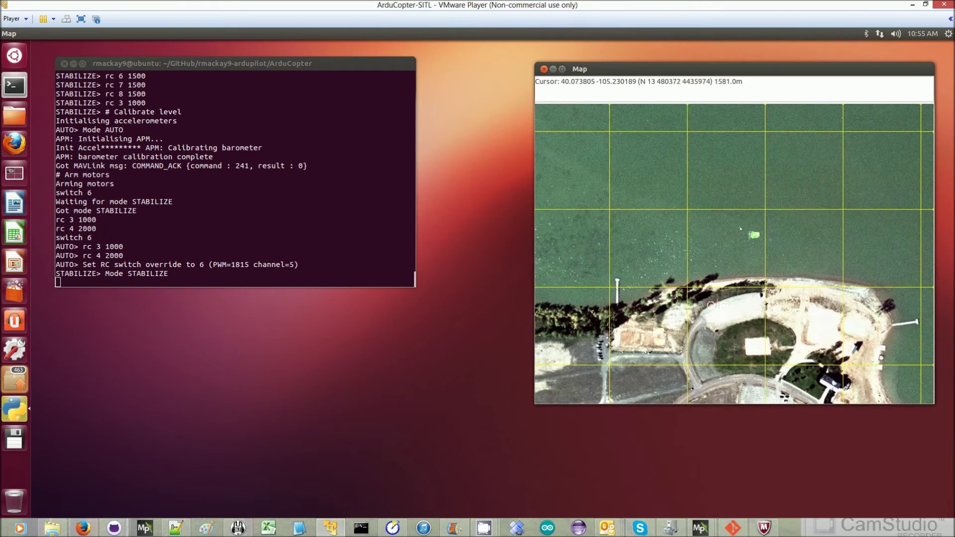
{"action": "scroll", "coordinate": [742, 226], "scroll_direction": "up", "scroll_amount": 1}
{"action": "scroll", "coordinate": [736, 231], "scroll_direction": "up", "scroll_amount": 1}
{"action": "scroll", "coordinate": [728, 237], "scroll_direction": "up", "scroll_amount": 1}
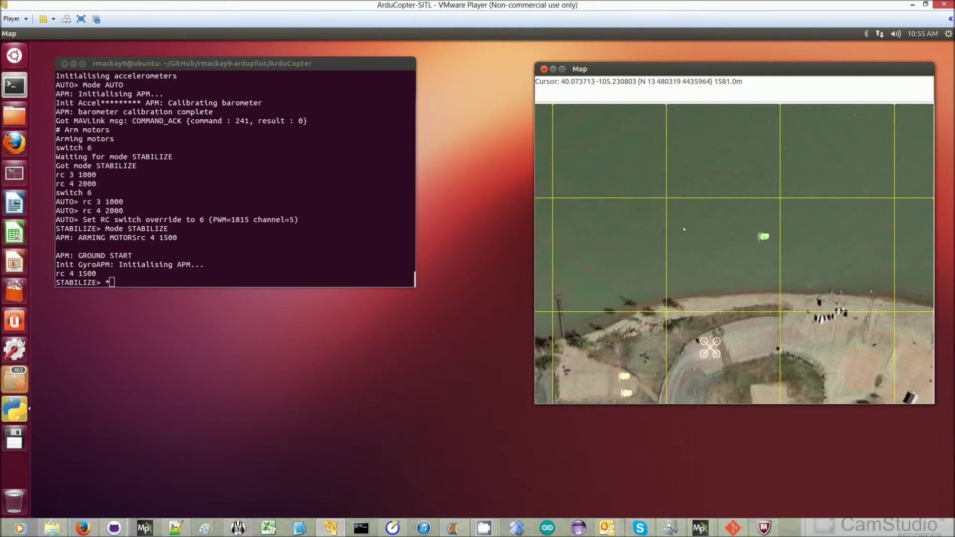
{"action": "left_click", "coordinate": [722, 244]}
{"action": "left_click", "coordinate": [715, 250]}
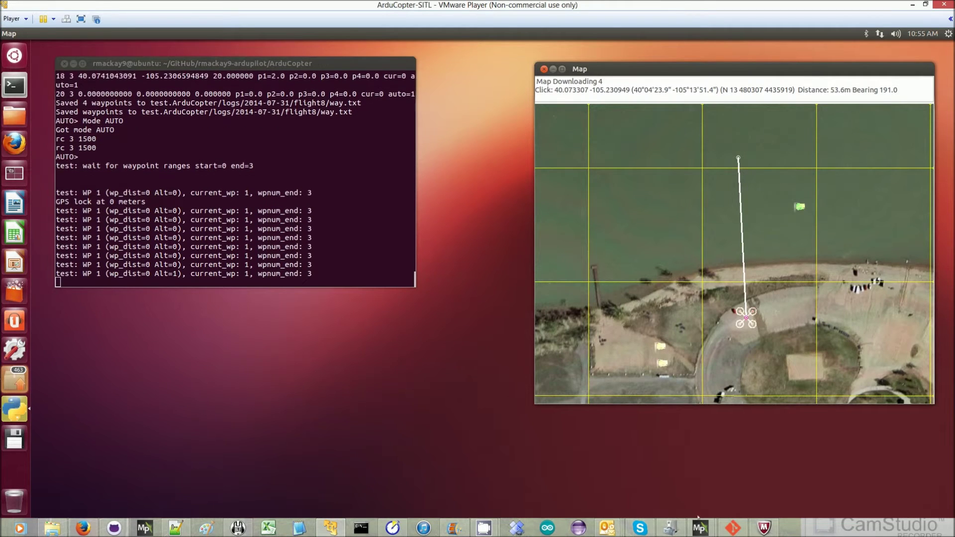
{"action": "mouse_move", "coordinate": [699, 528]}
{"action": "left_click", "coordinate": [738, 475]}
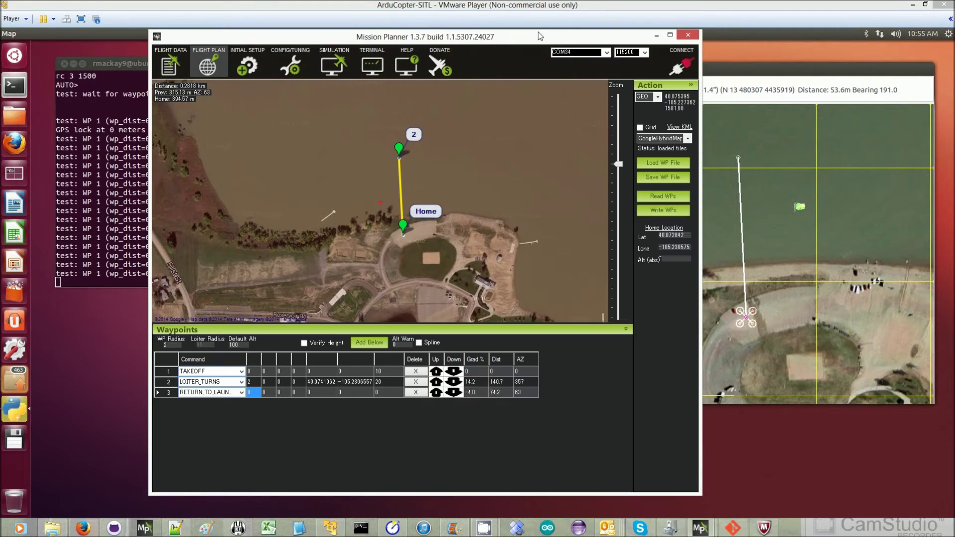
Move Mission Planner left and watch the copter circle waypoint 2 on the simulator map.
{"action": "left_click_drag", "start_coordinate": [518, 40], "coordinate": [382, 45]}
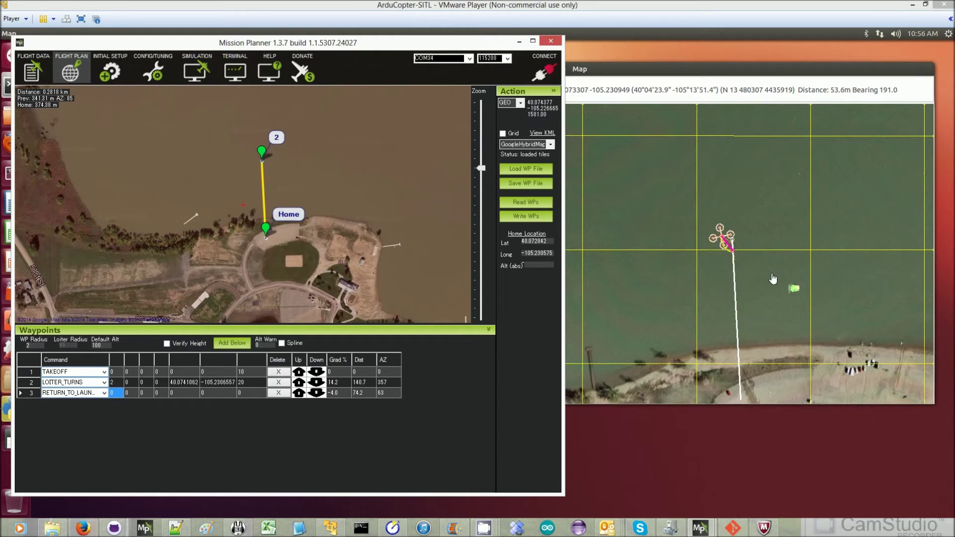
{"action": "left_click", "coordinate": [773, 279]}
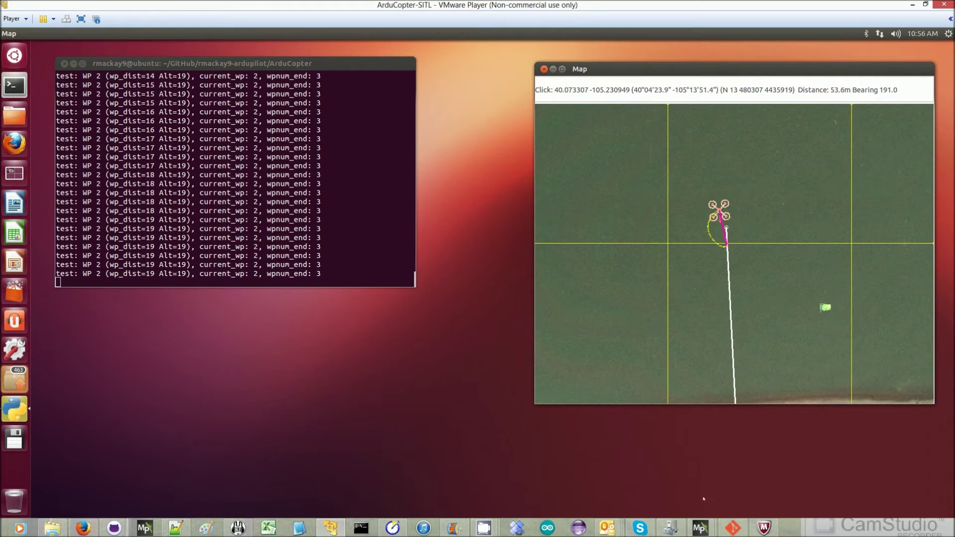
{"action": "left_click", "coordinate": [738, 493]}
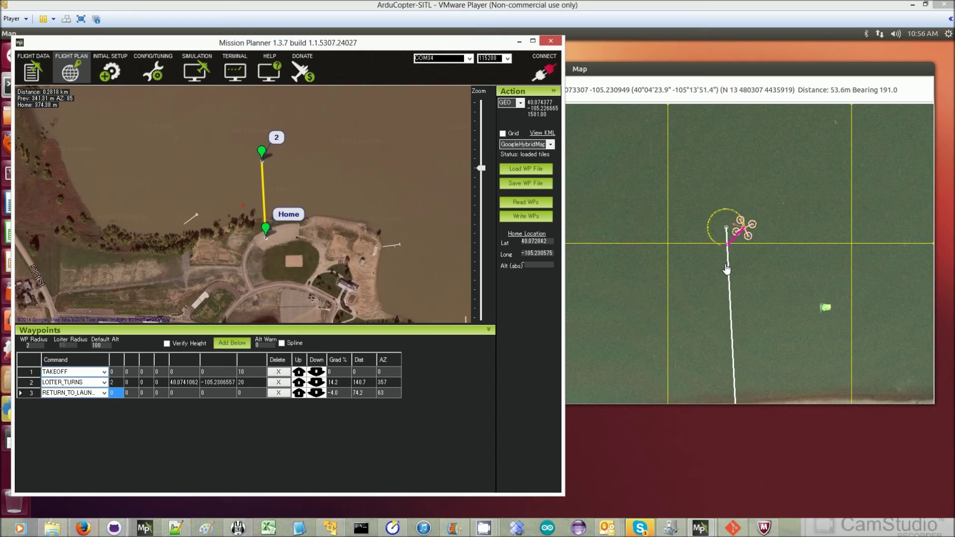
Check the LOITER_TURNS turn count, then watch the copter return toward launch on the map.
{"action": "left_click", "coordinate": [117, 383]}
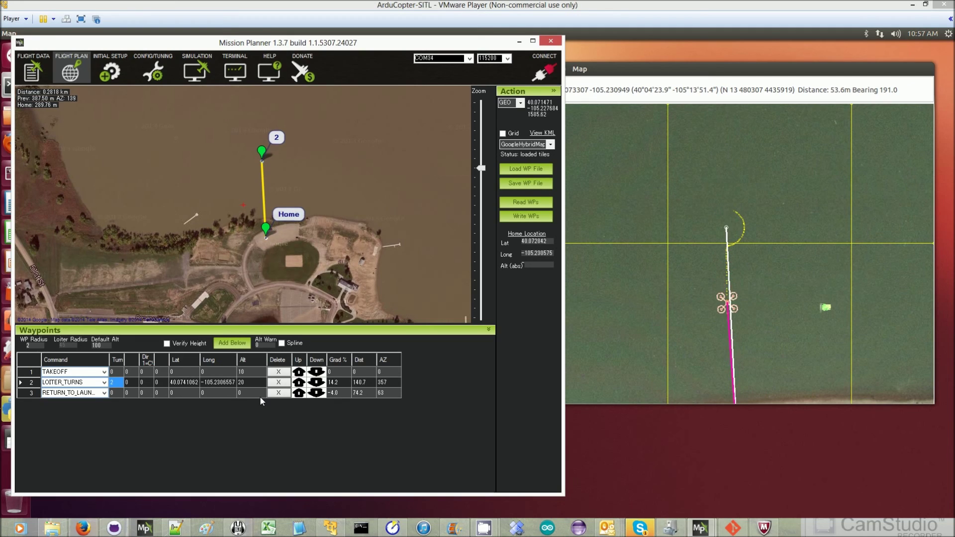
{"action": "left_click", "coordinate": [787, 252]}
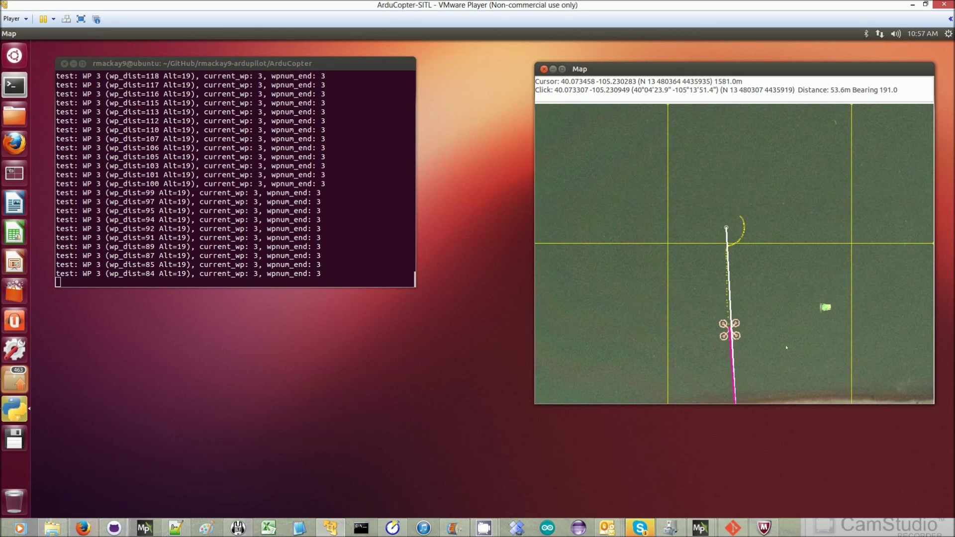